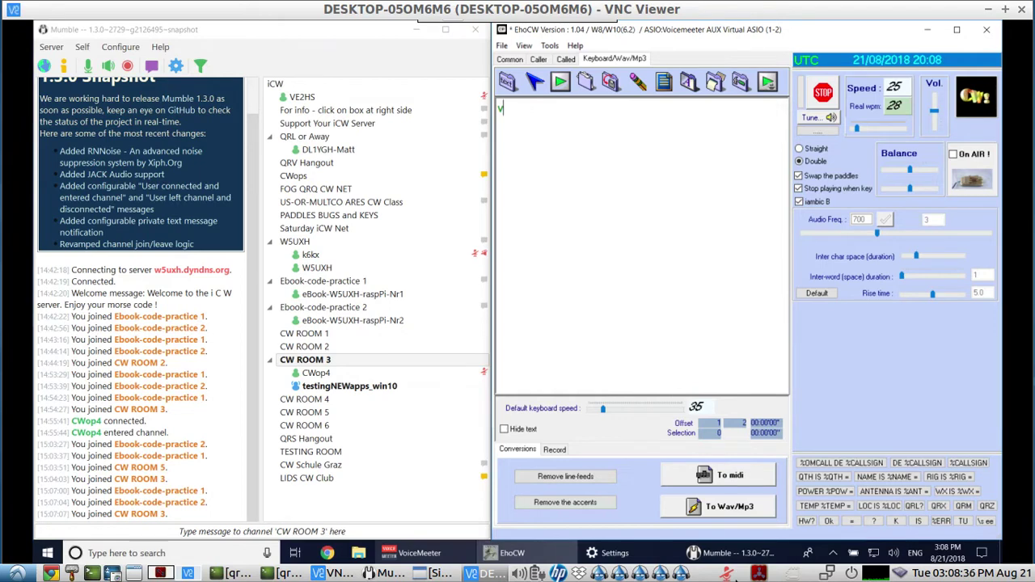
# - Send "this is the ehocw keyboard vvv es ehocw also has paddles" as Morse from the EhoCW keyboard text area
pyautogui.write('this is the ')
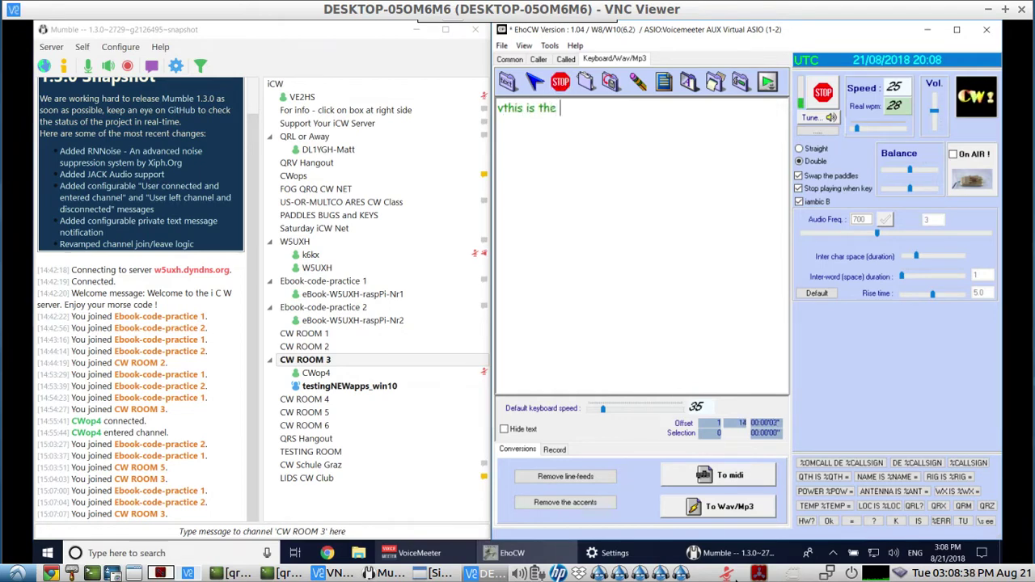
pyautogui.write('ehocw key')
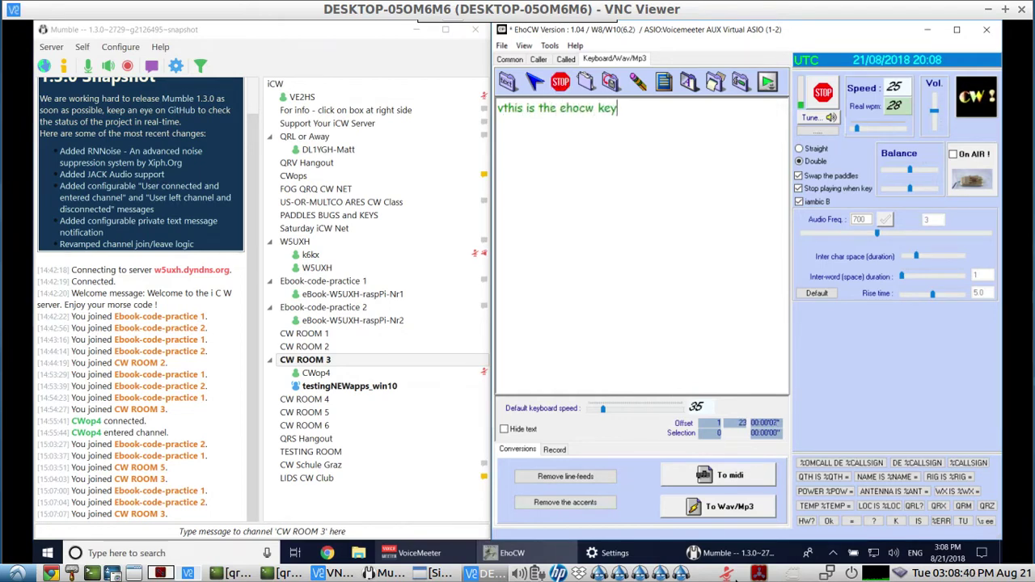
pyautogui.write('board vvv ')
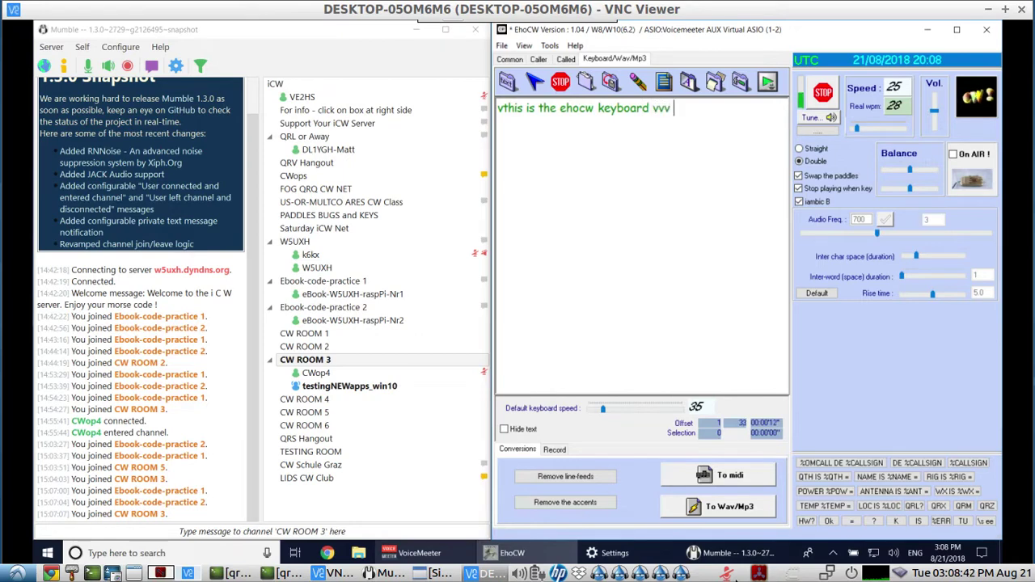
pyautogui.write('es ehocw')
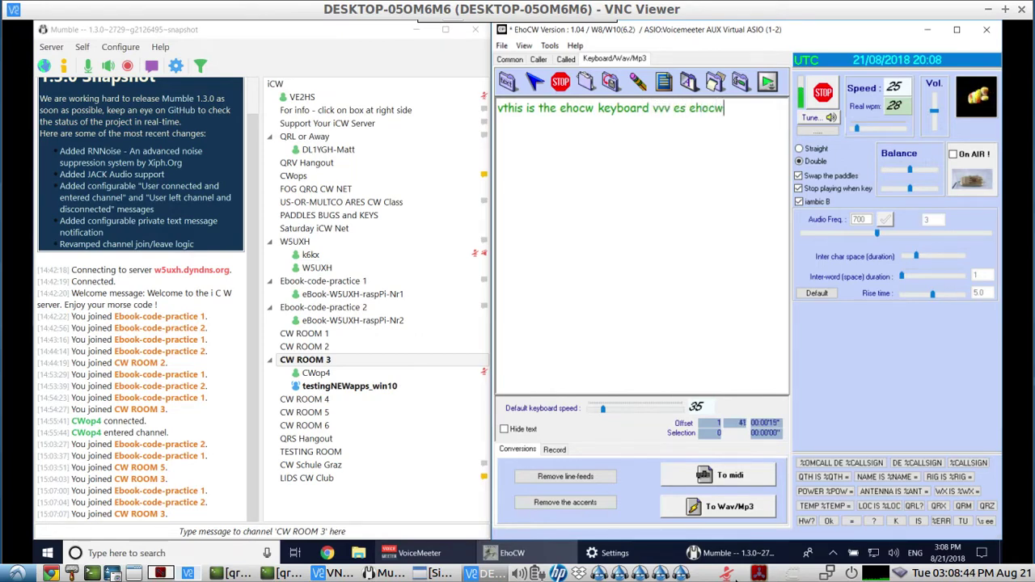
pyautogui.write(' also has p')
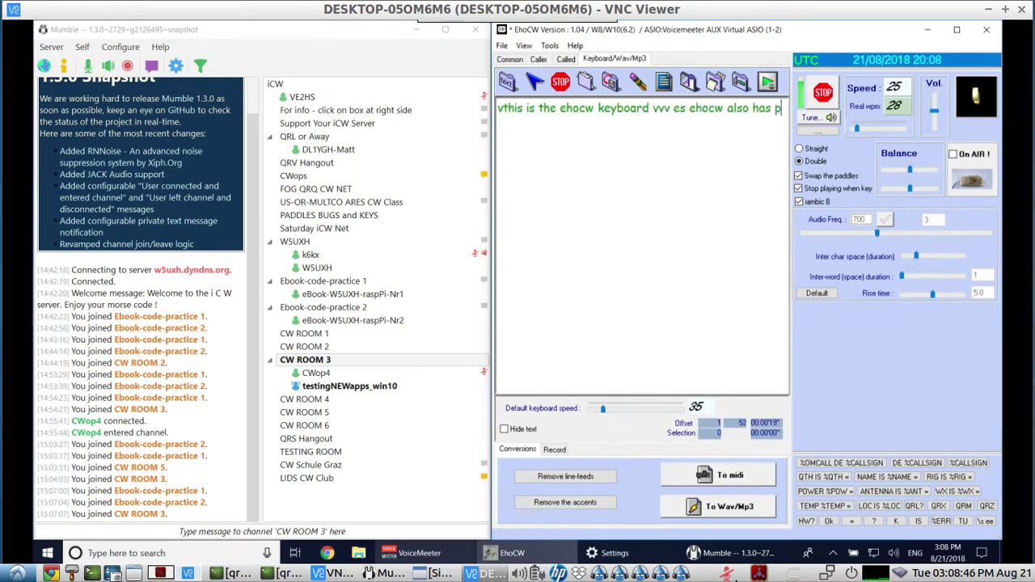
pyautogui.write('addles')
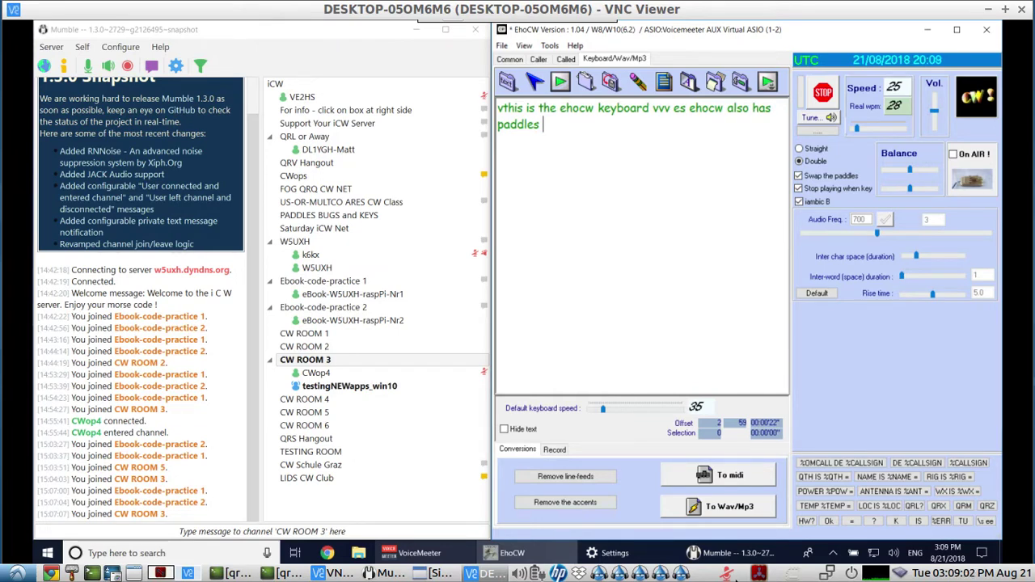
# - Continue the keyboard text with "es ehocw also has st key you can use too"
pyautogui.write('es ehocw als')
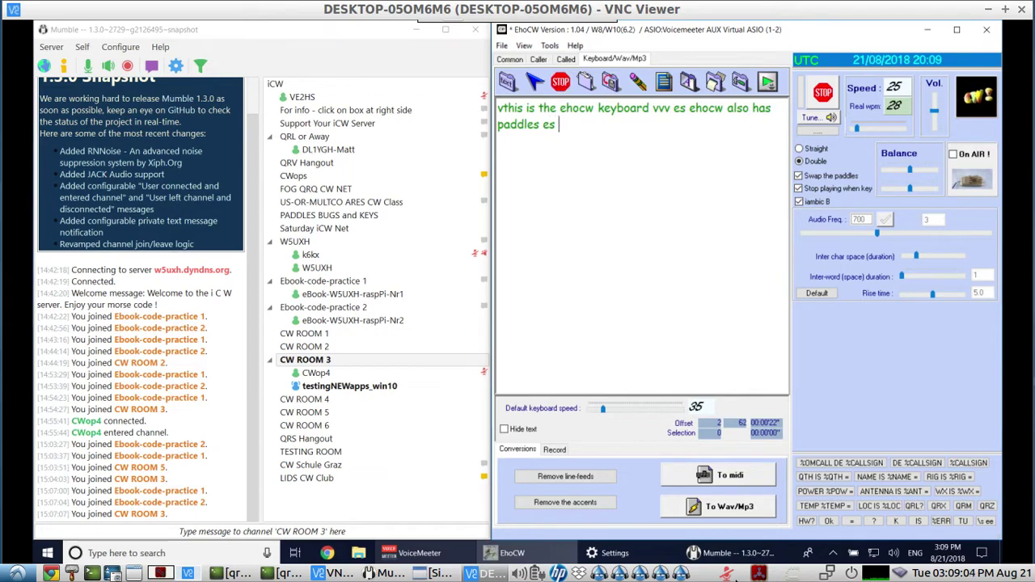
pyautogui.write('o has')
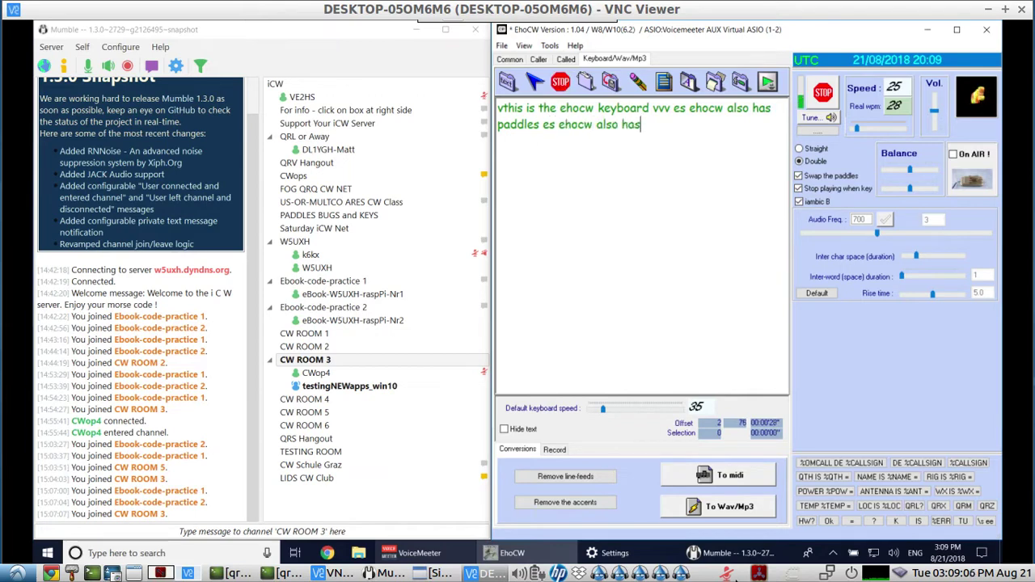
pyautogui.write(' st key ')
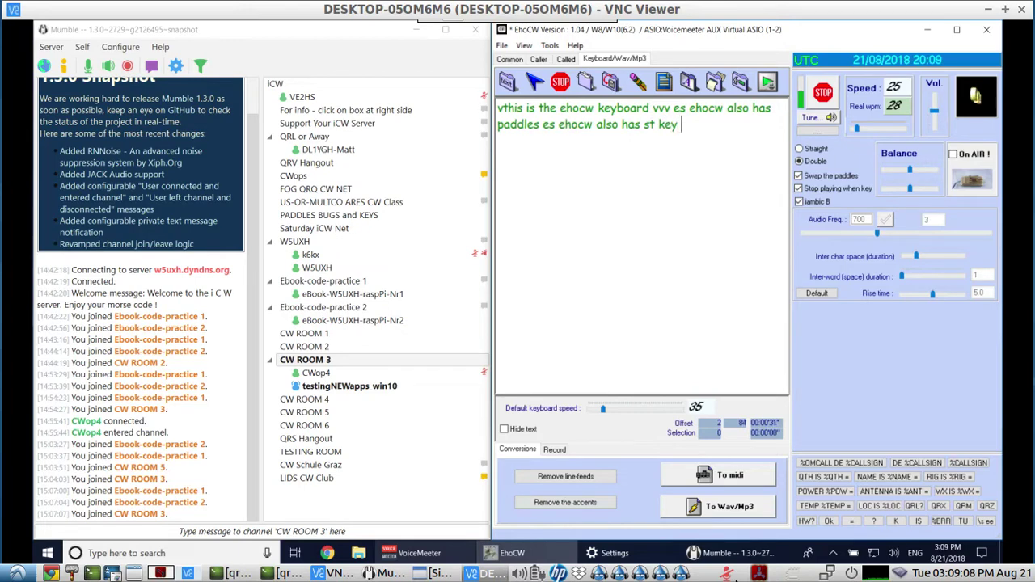
pyautogui.write('you can use too')
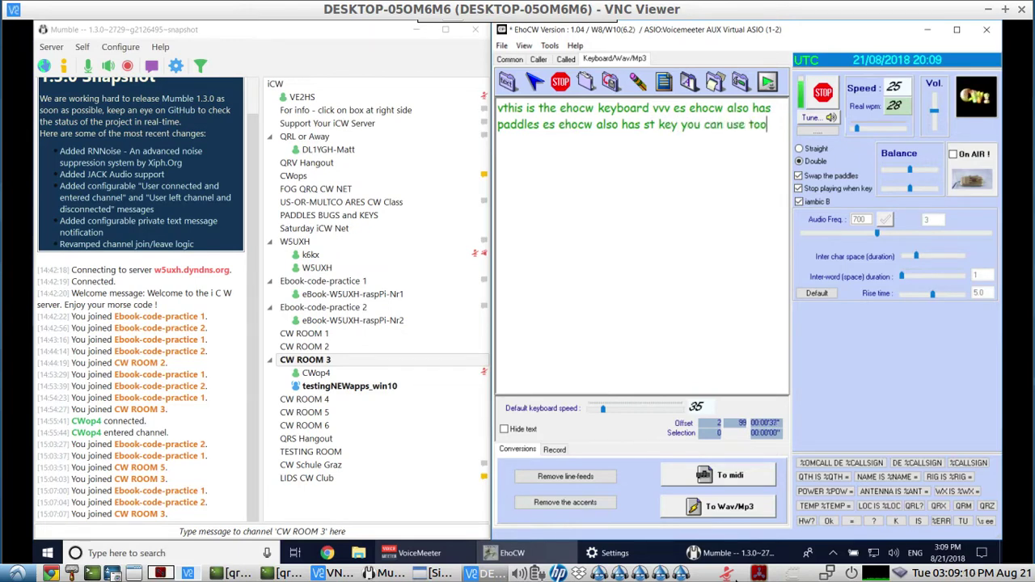
# - Append "both the paddles and the st key are using a usb to serial port adapter to key ehocw here is the st key now" to the text
pyautogui.write('  both ')
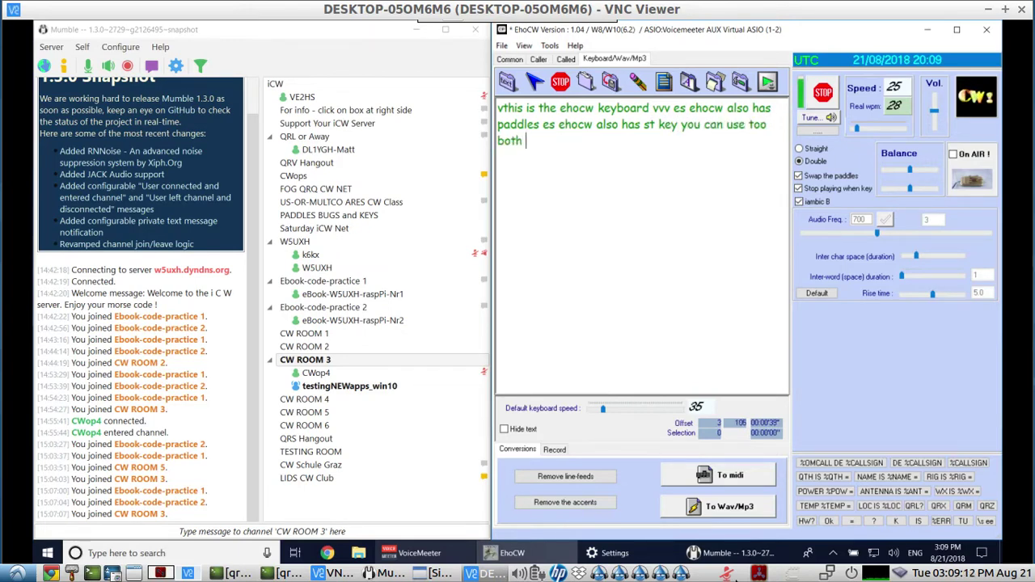
pyautogui.write('the paddles and ')
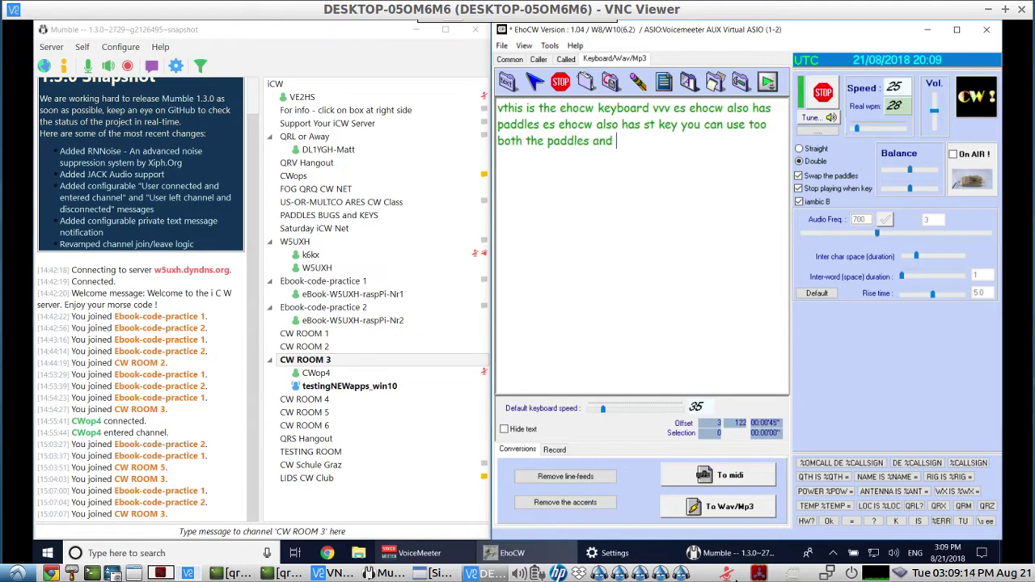
pyautogui.write('the st key are using ')
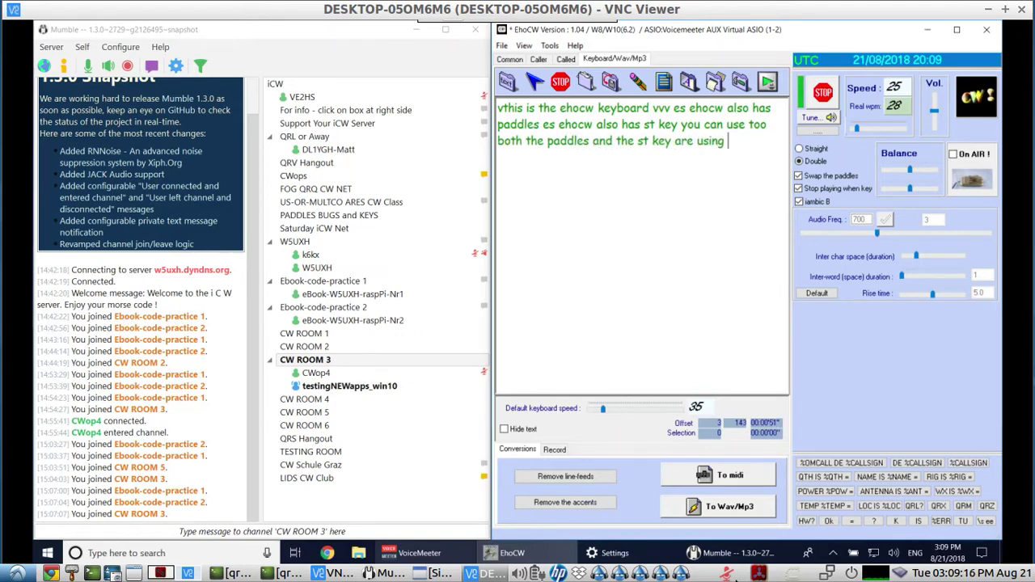
pyautogui.write('a usb to serial ')
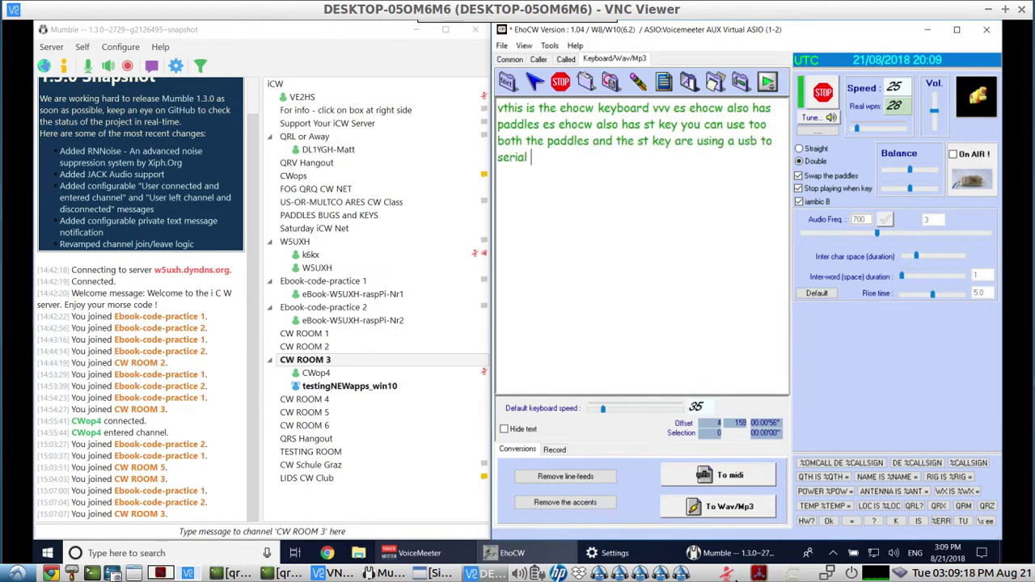
pyautogui.write('por')
pyautogui.press('BackSpace')
pyautogui.press('BackSpace')
pyautogui.write('port ad')
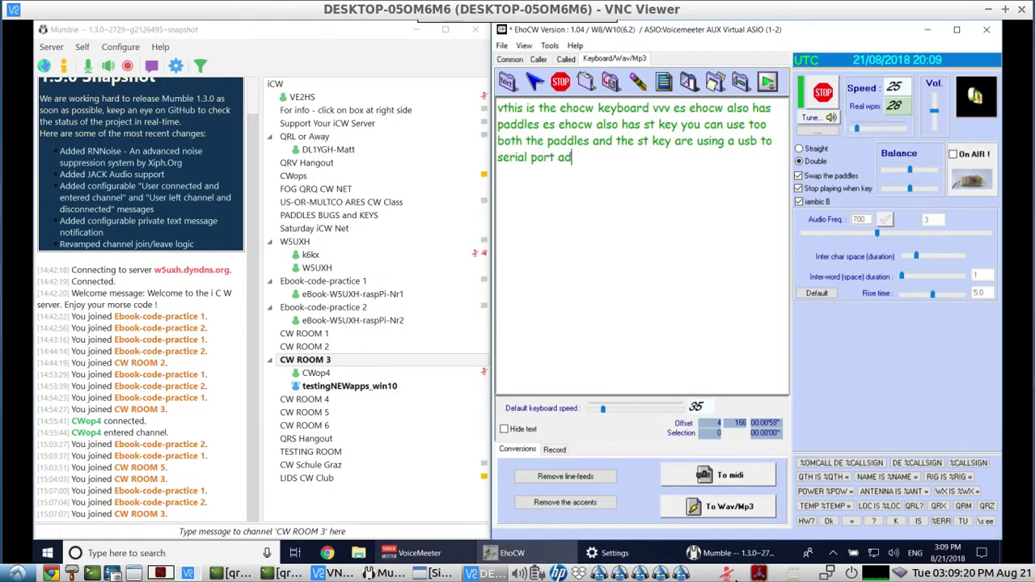
pyautogui.write('apter ')
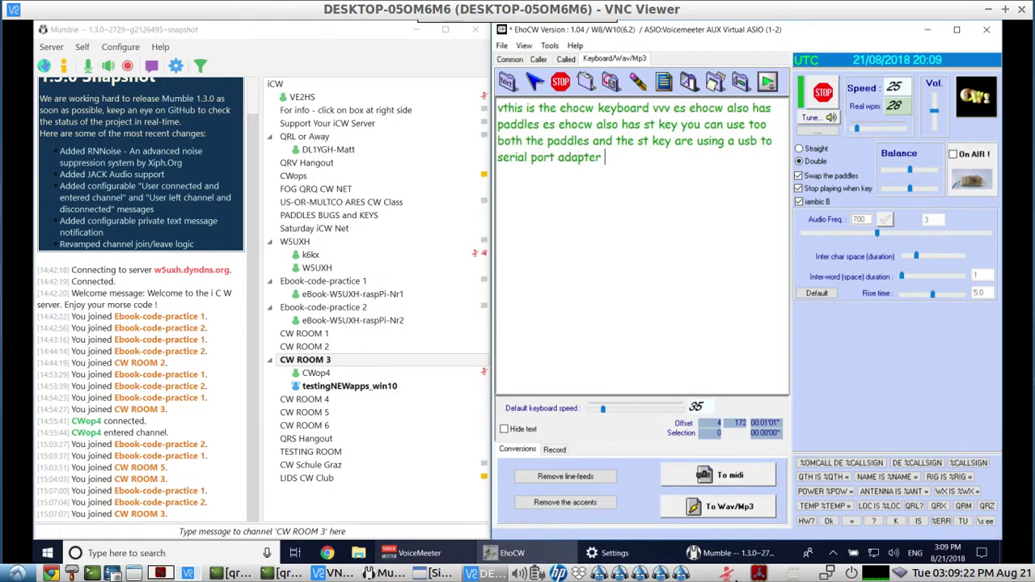
pyautogui.write('to key ehocw')
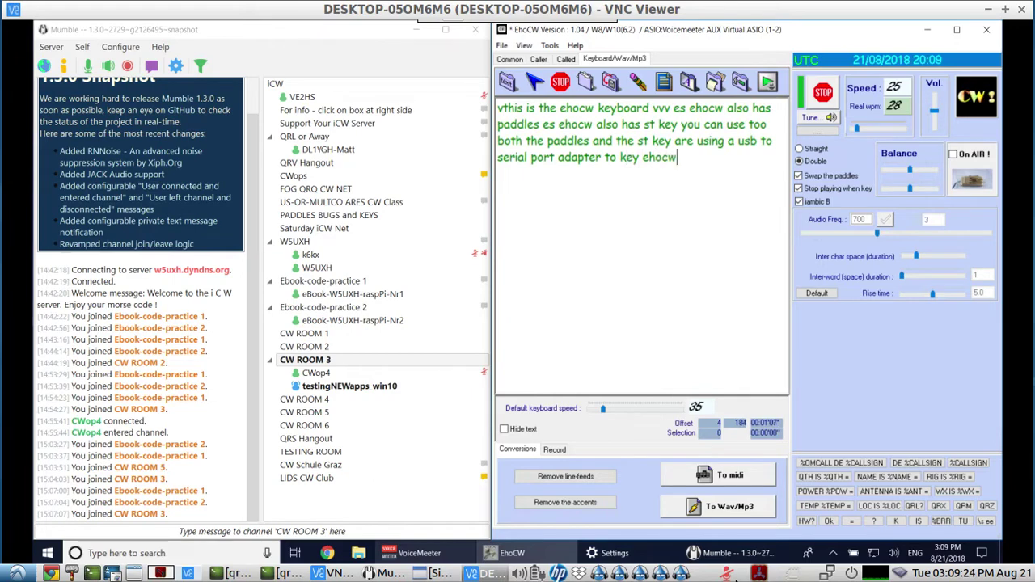
pyautogui.write(' here is the st key')
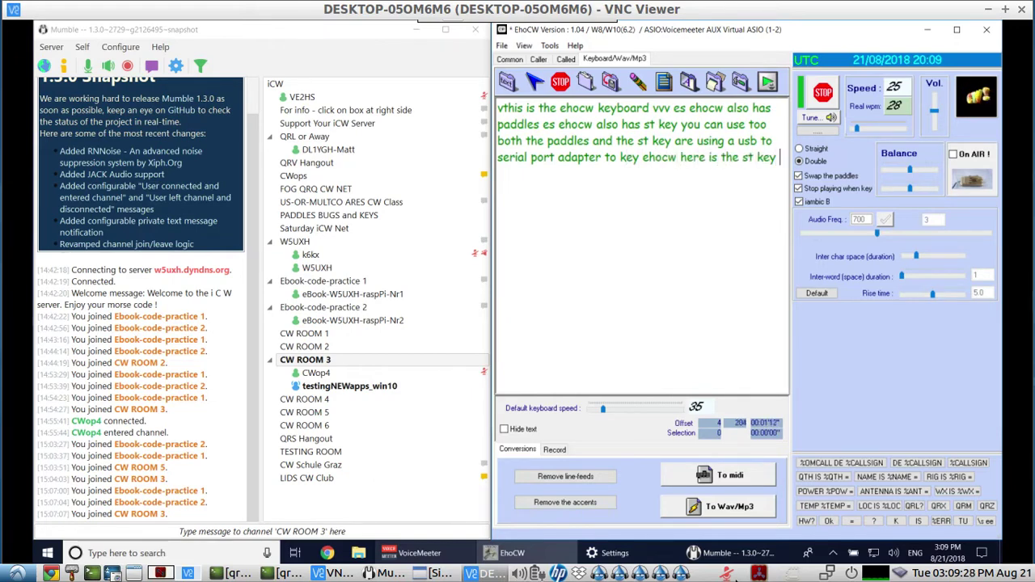
pyautogui.write(' now...')
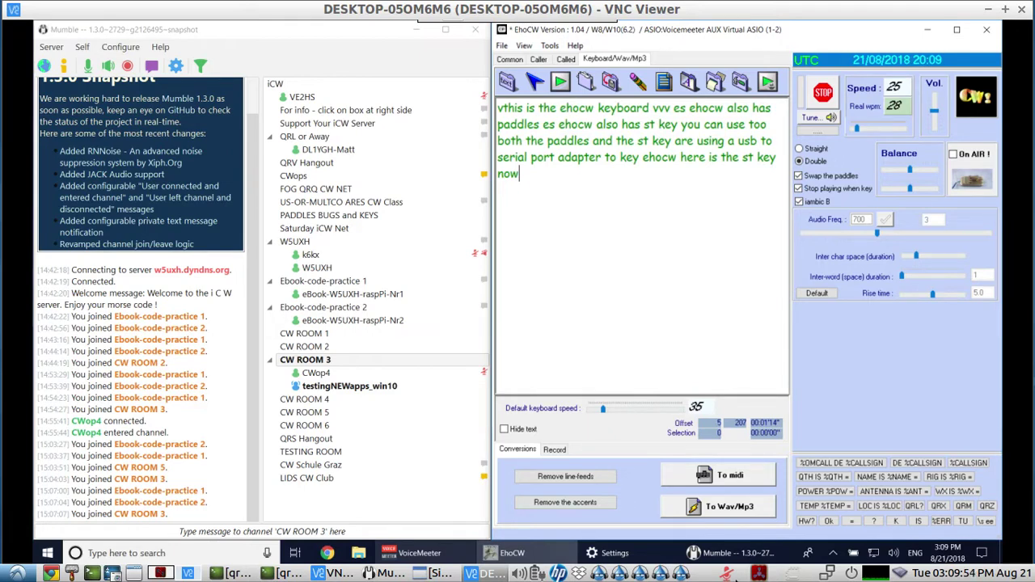
# - Add "es using voicemeeter you can also include a microphone to send voice" to the end of the keyboard text
pyautogui.write('es u')
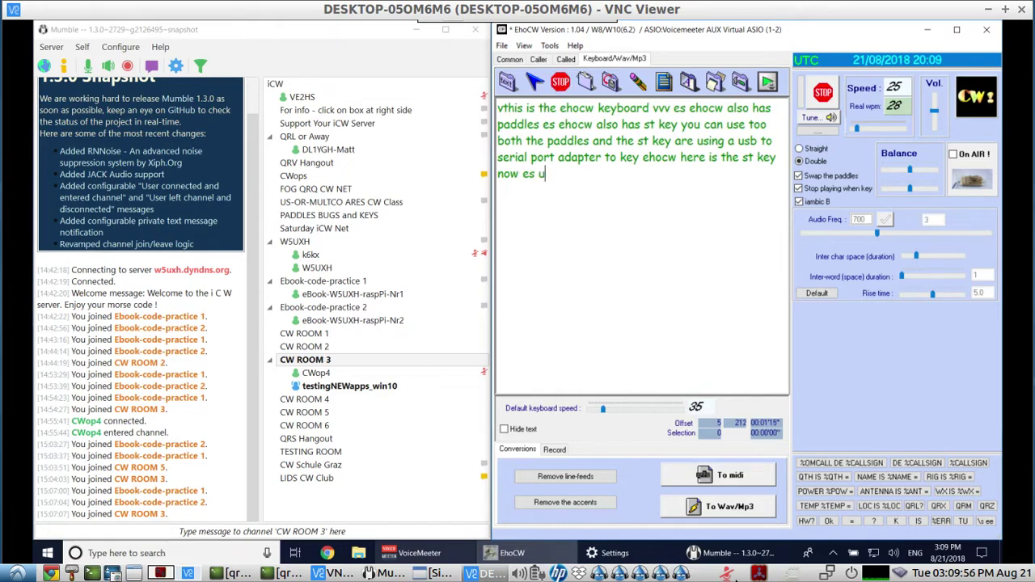
pyautogui.write('sing voicemeeter  ')
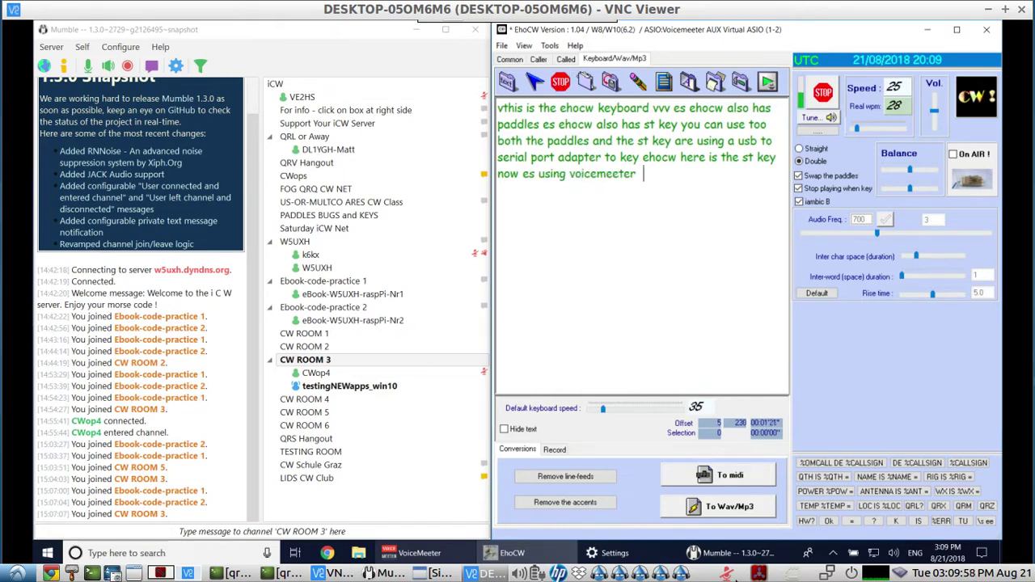
pyautogui.write('you can also incl')
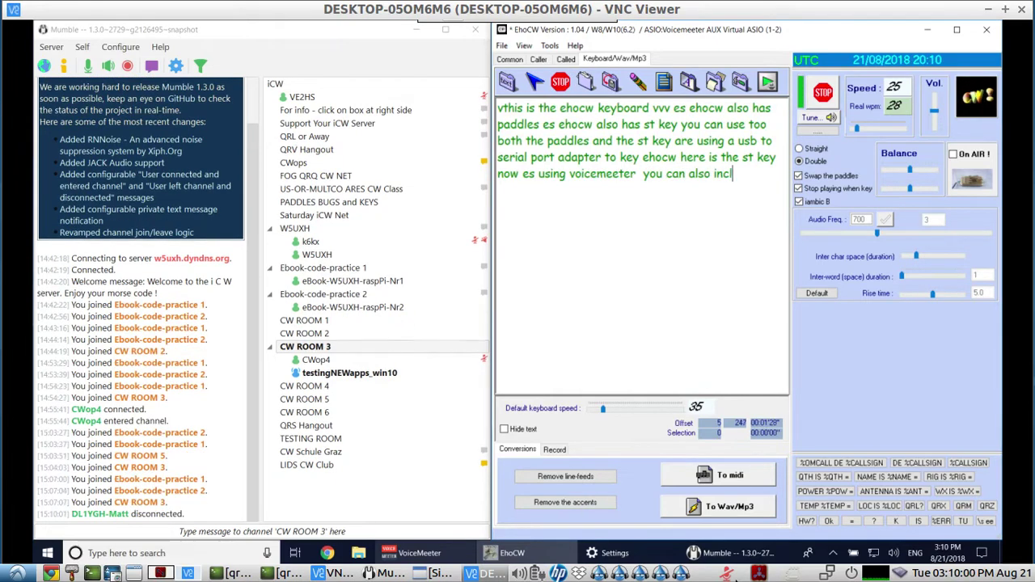
pyautogui.write('ude a mi')
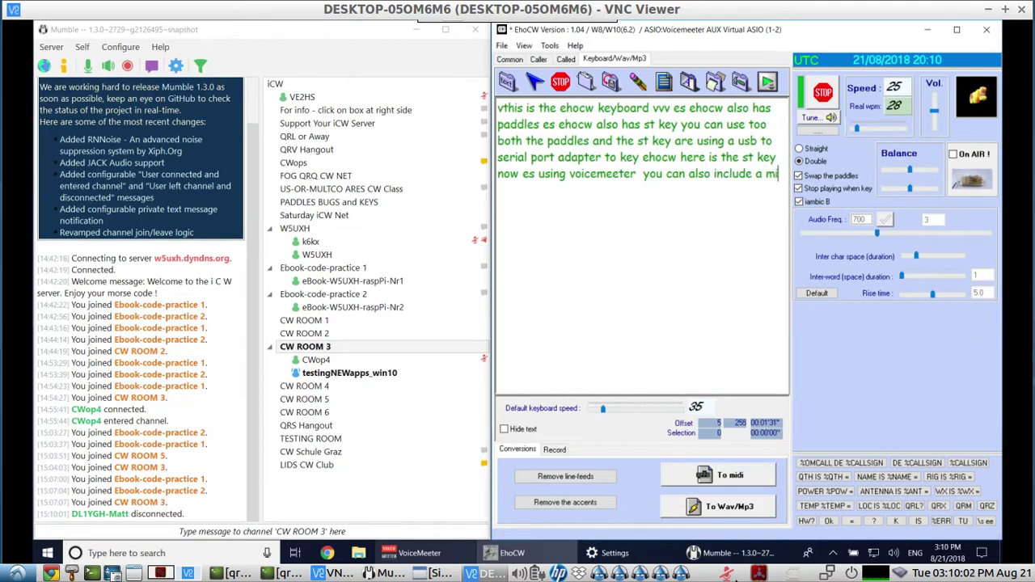
pyautogui.write('crophone ')
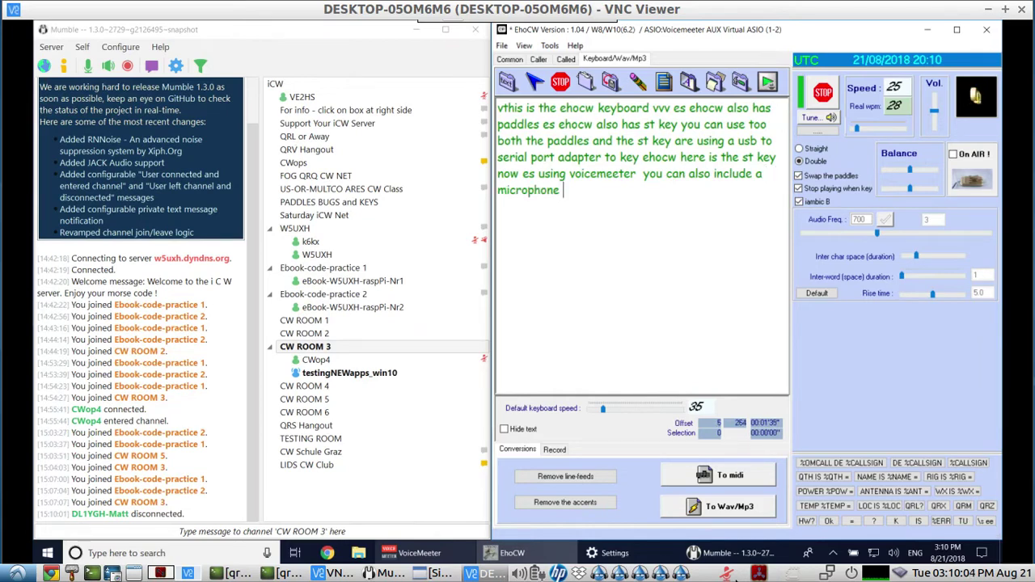
pyautogui.write('to send voice')
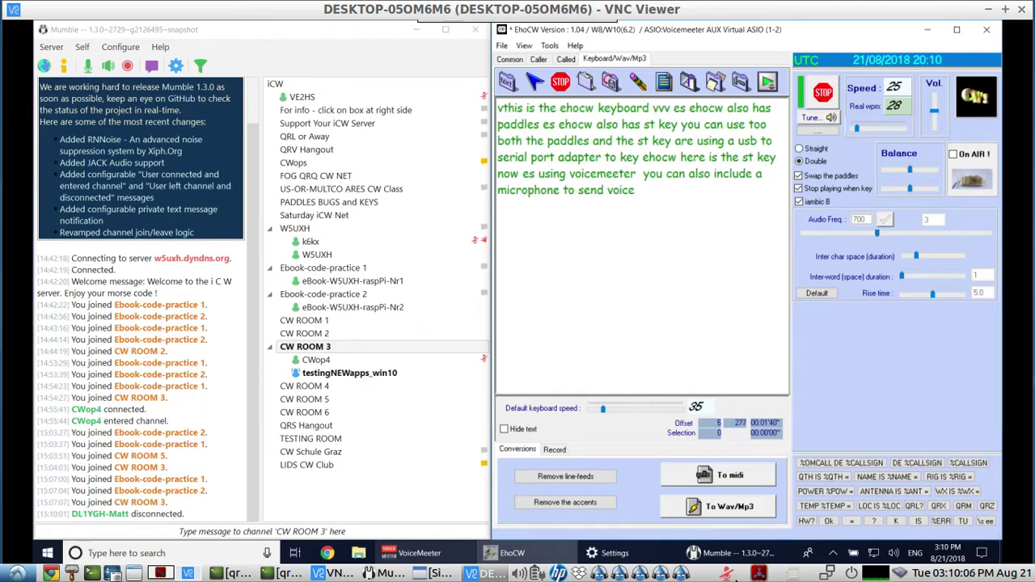
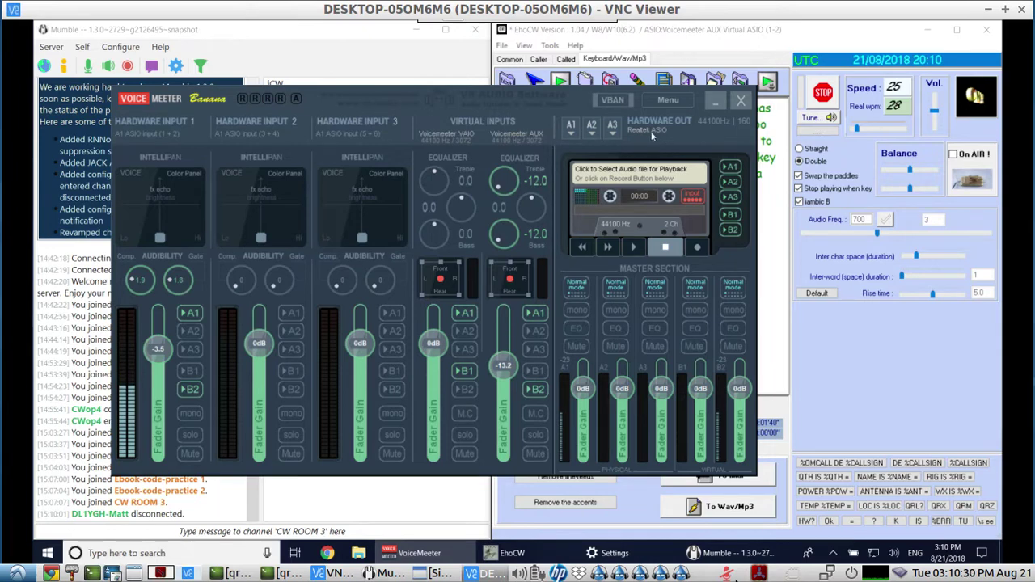
# - Switch to Voicemeeter and examine the A1 output device choices and the system settings, including the Realtek ASIO control panel
pyautogui.click(571, 133)
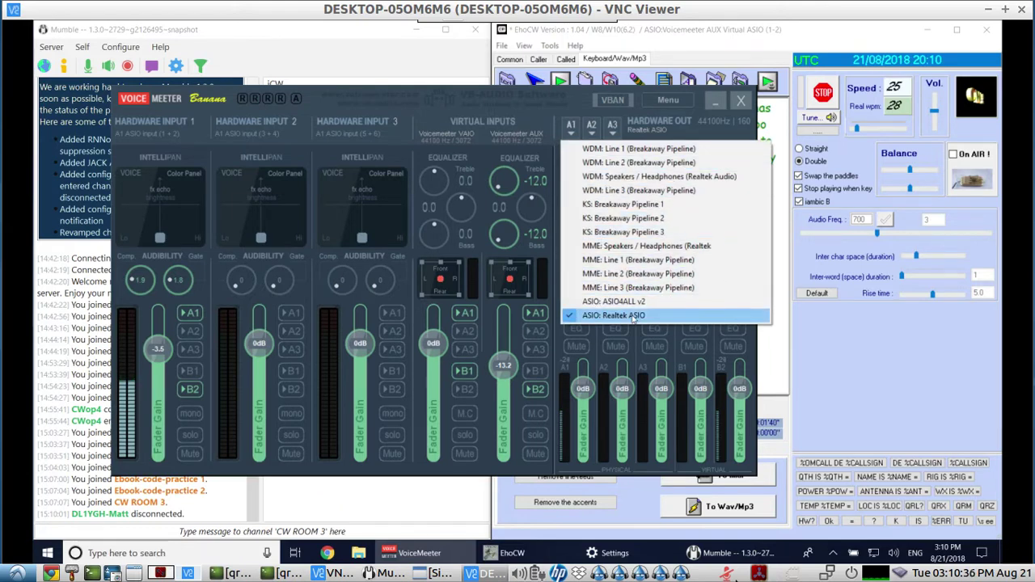
pyautogui.click(571, 104)
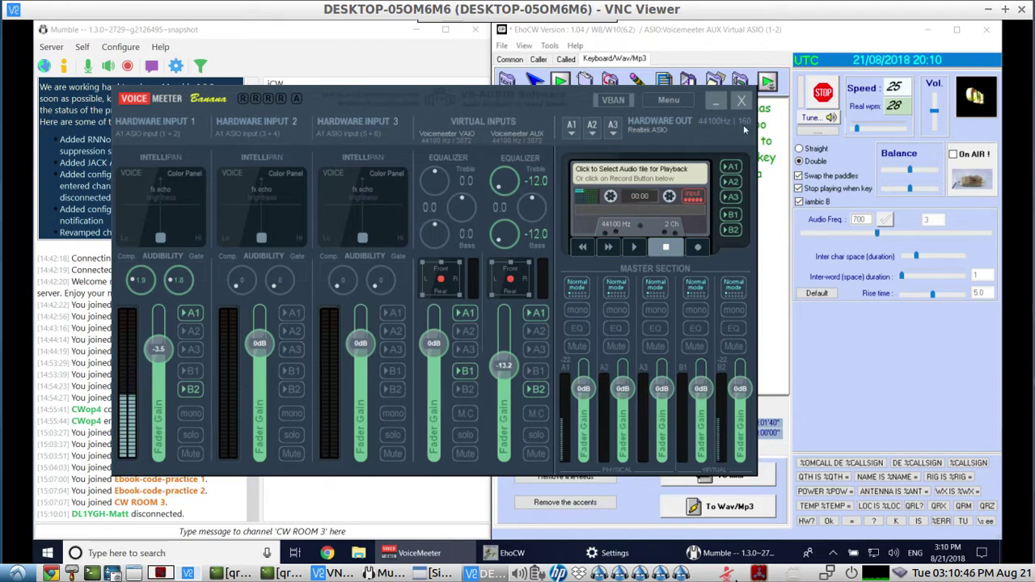
pyautogui.click(670, 101)
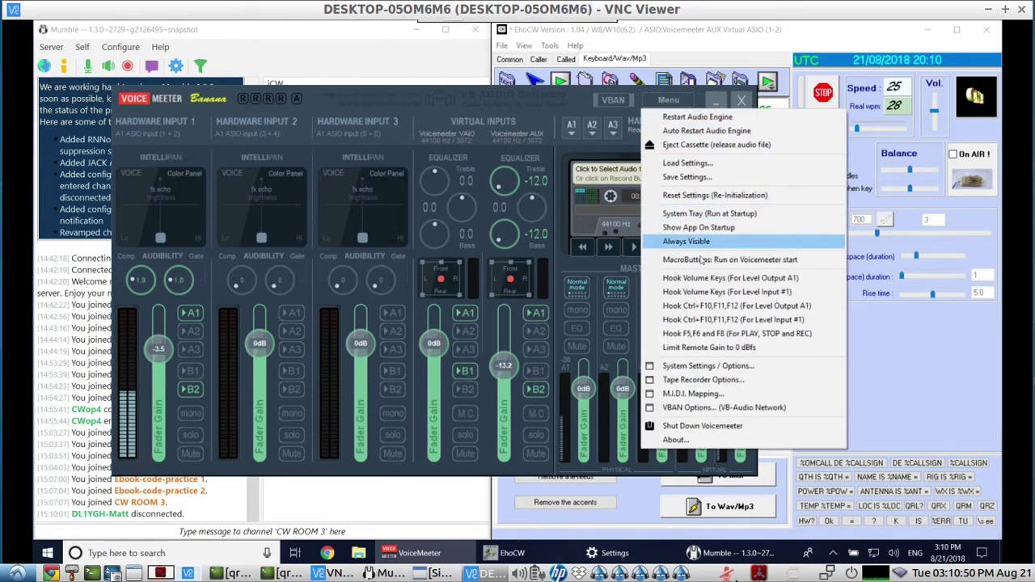
pyautogui.click(707, 366)
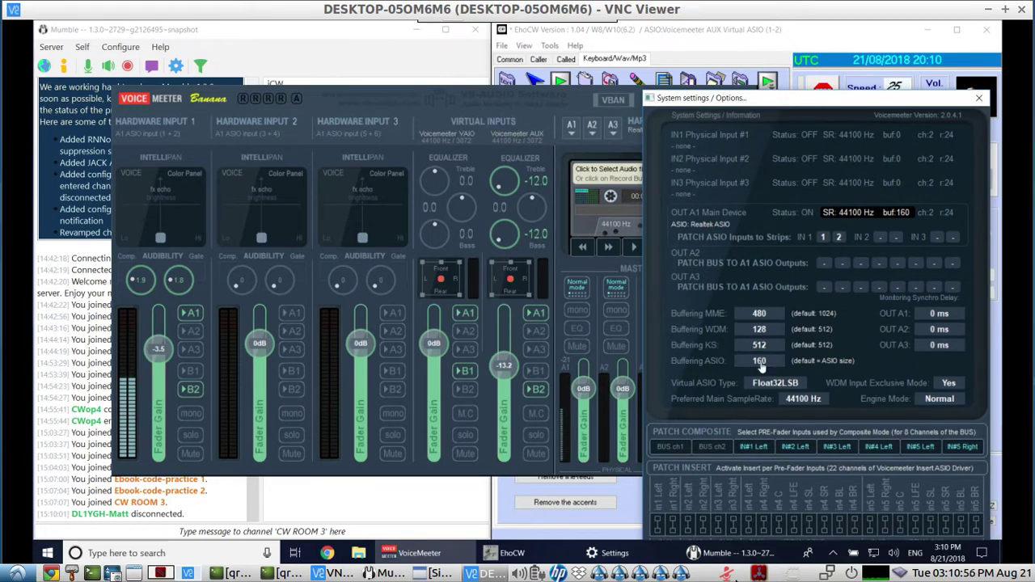
pyautogui.click(706, 225)
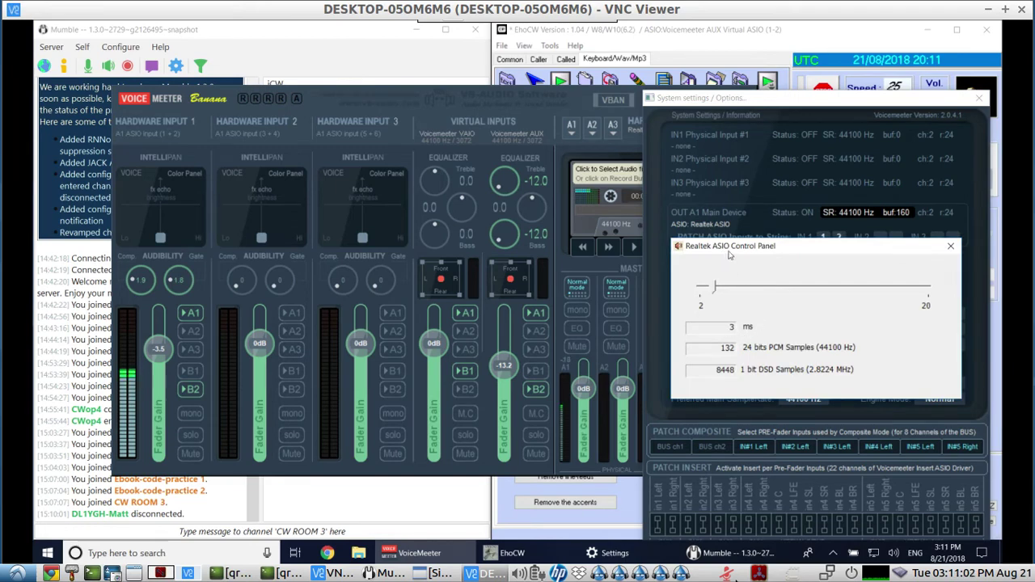
pyautogui.click(950, 246)
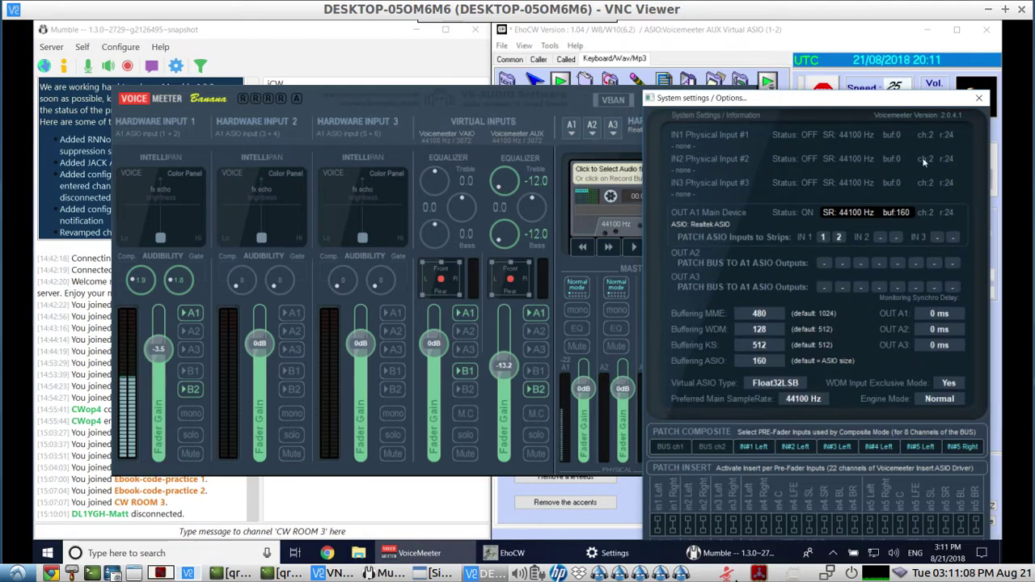
pyautogui.click(978, 98)
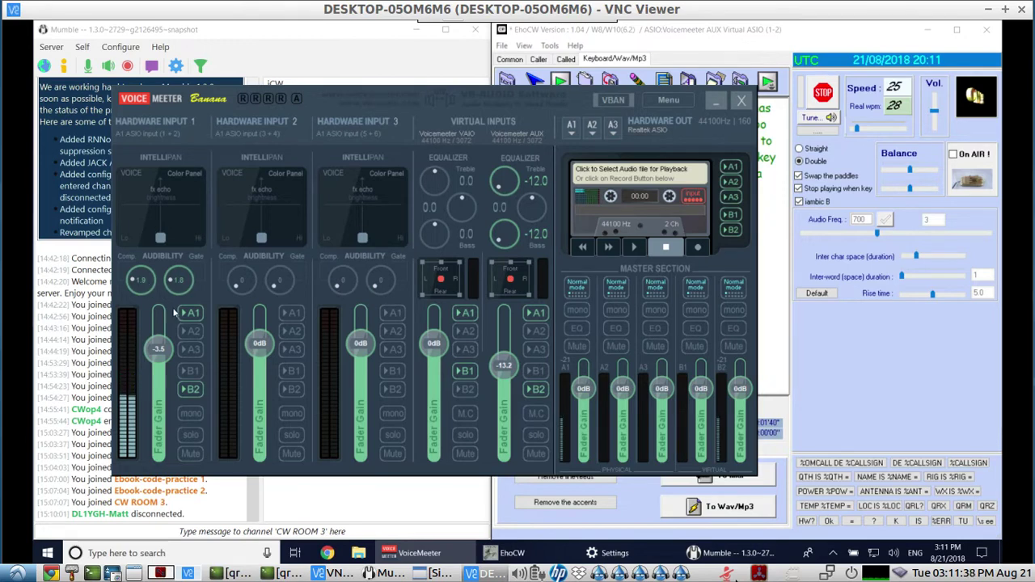
pyautogui.click(191, 389)
pyautogui.moveTo(422, 100); pyautogui.dragTo(805, 112)
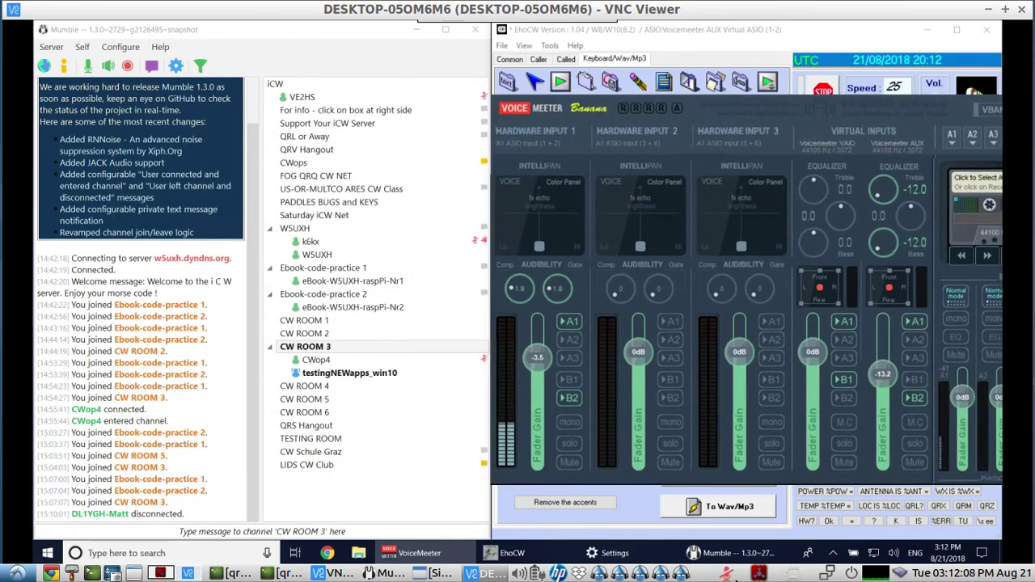
pyautogui.doubleClick(331, 296)
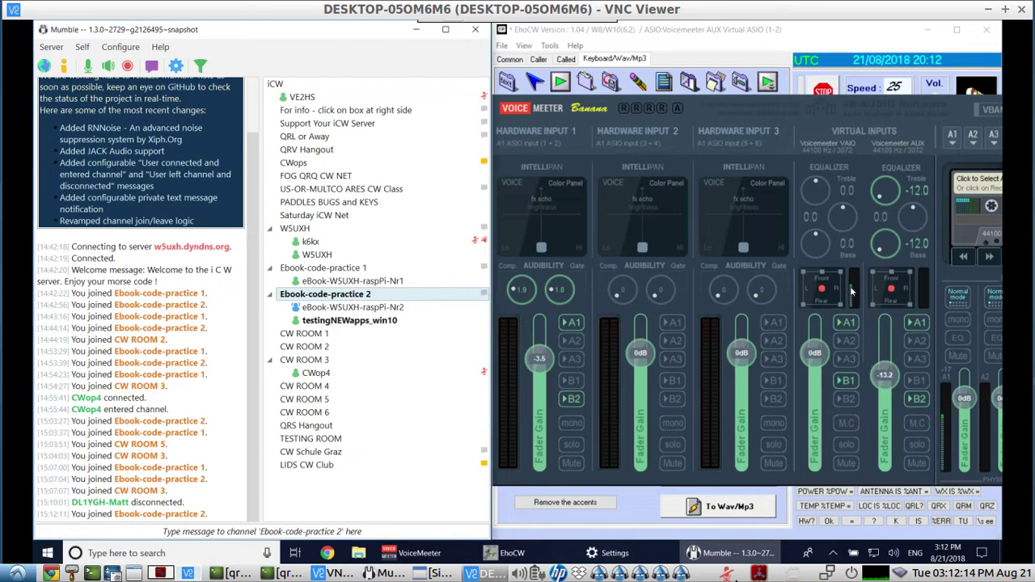
# - Join the CW ROOM 3 channel in Mumble and move the Voicemeeter window fully into view to review its virtual inputs
pyautogui.doubleClick(341, 362)
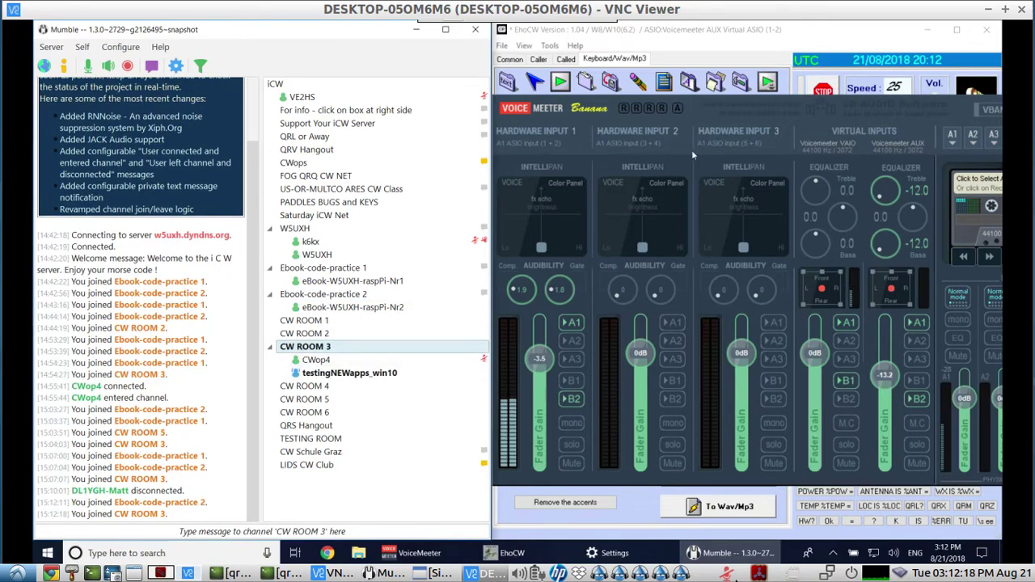
pyautogui.click(826, 118)
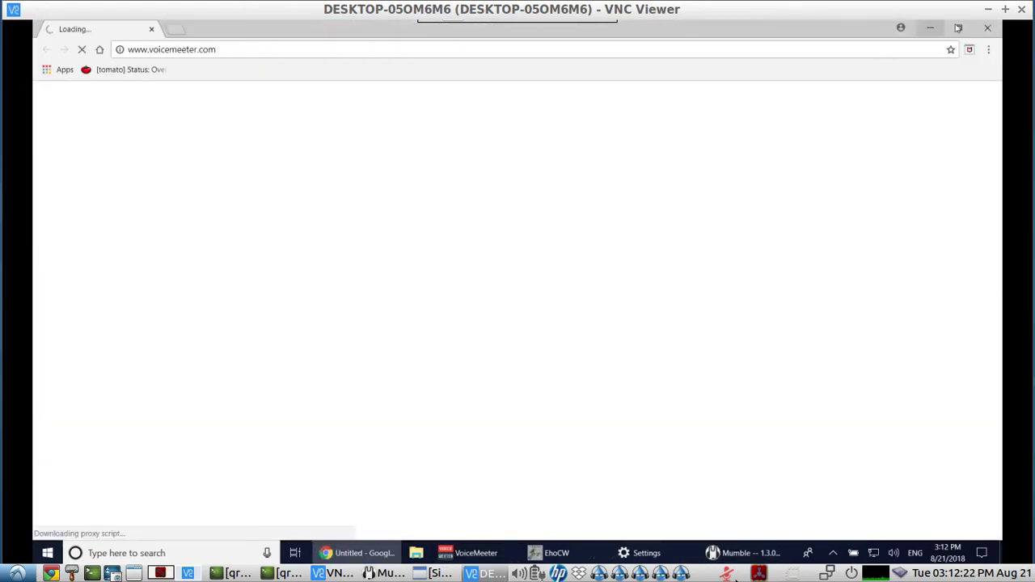
pyautogui.click(987, 29)
pyautogui.moveTo(959, 112); pyautogui.dragTo(663, 94)
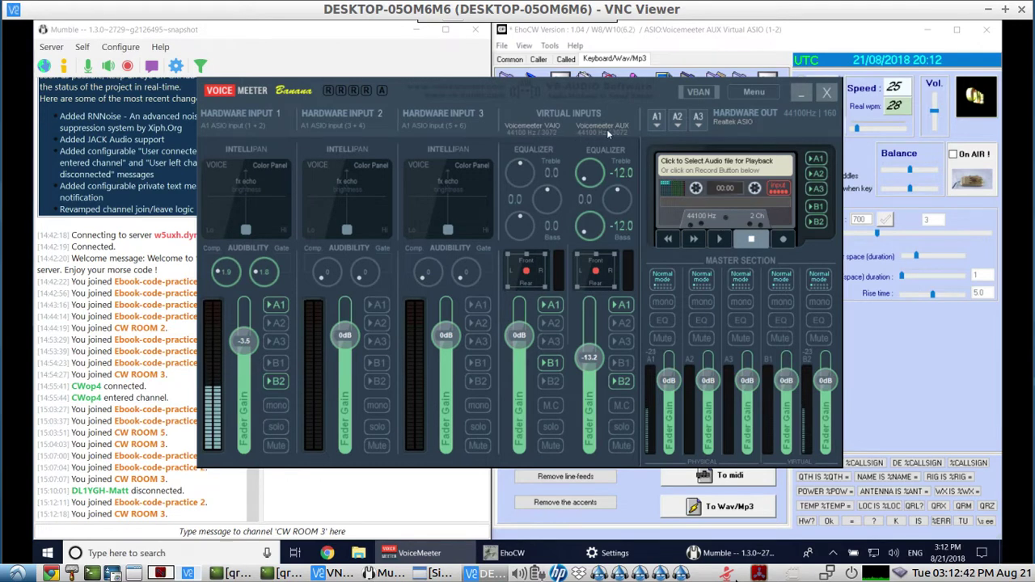
pyautogui.click(799, 93)
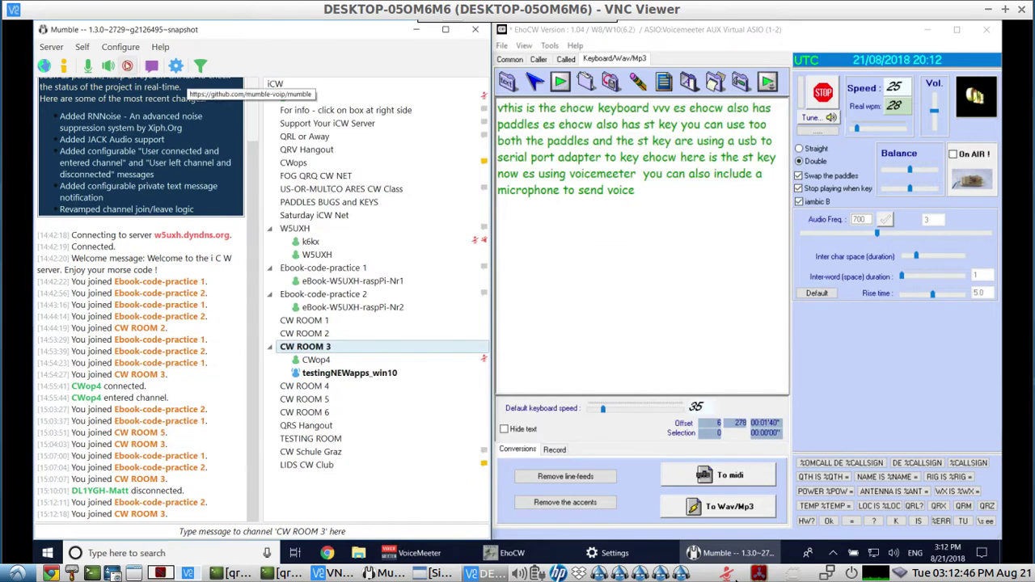
# - Examine Mumble's audio input and audio output settings, including the selected Voicemeeter devices and the transmission options
pyautogui.click(120, 47)
pyautogui.click(122, 63)
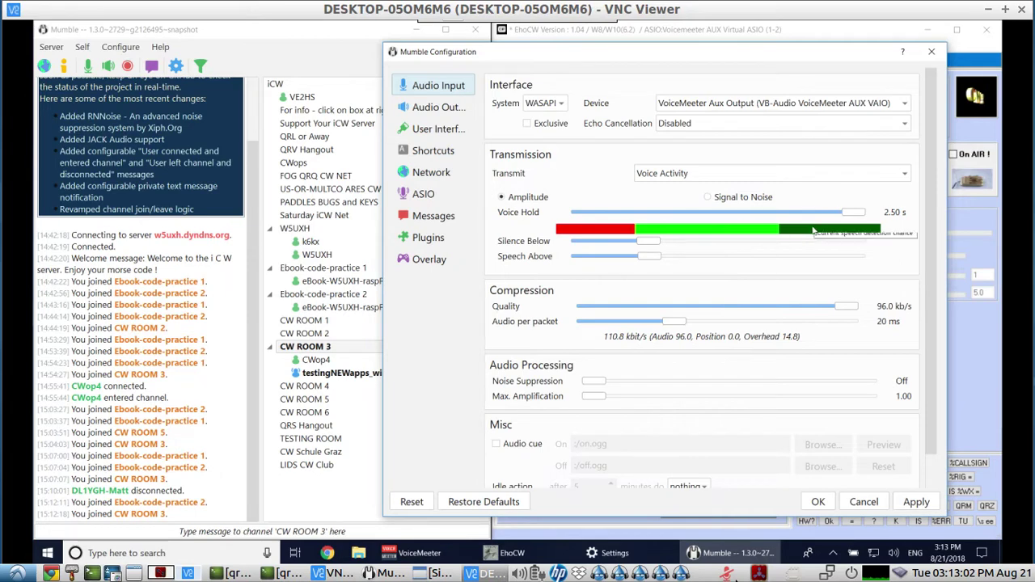
pyautogui.click(430, 112)
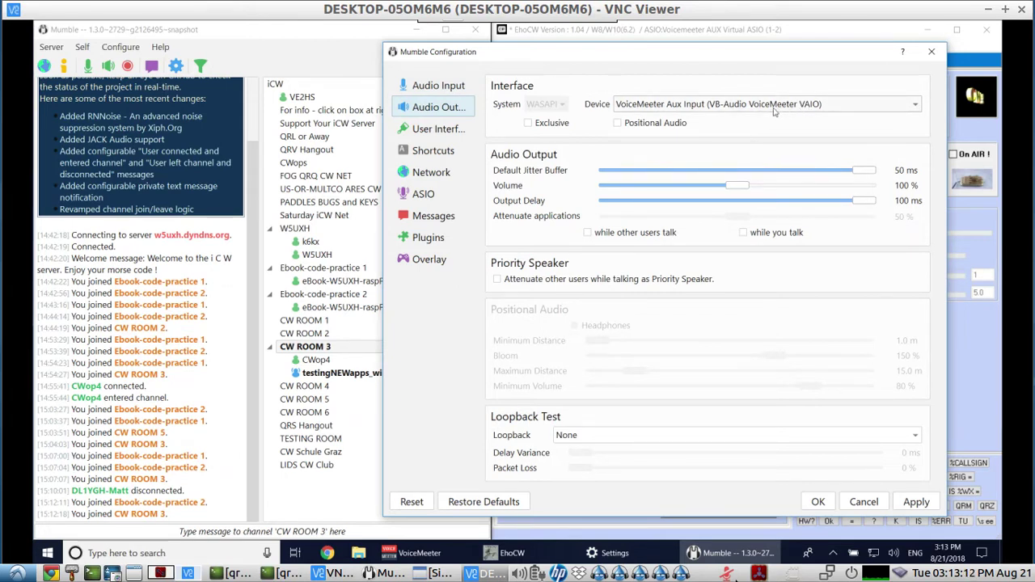
pyautogui.click(930, 51)
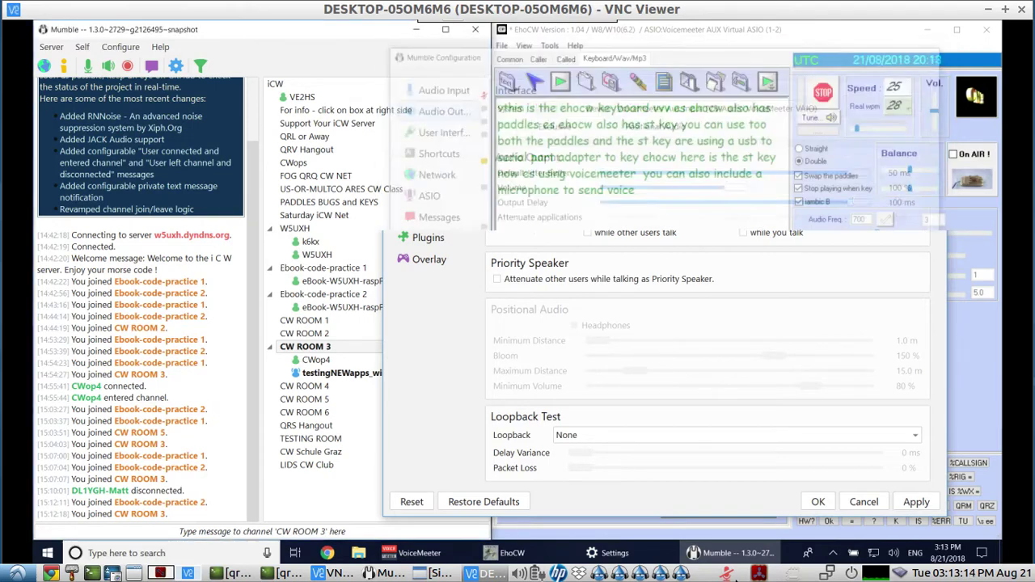
# - Switch to Voicemeeter, set the Voicemeeter AUX fader gain to -12.0 dB and reset the B2 master fader to 0 dB
pyautogui.click(434, 552)
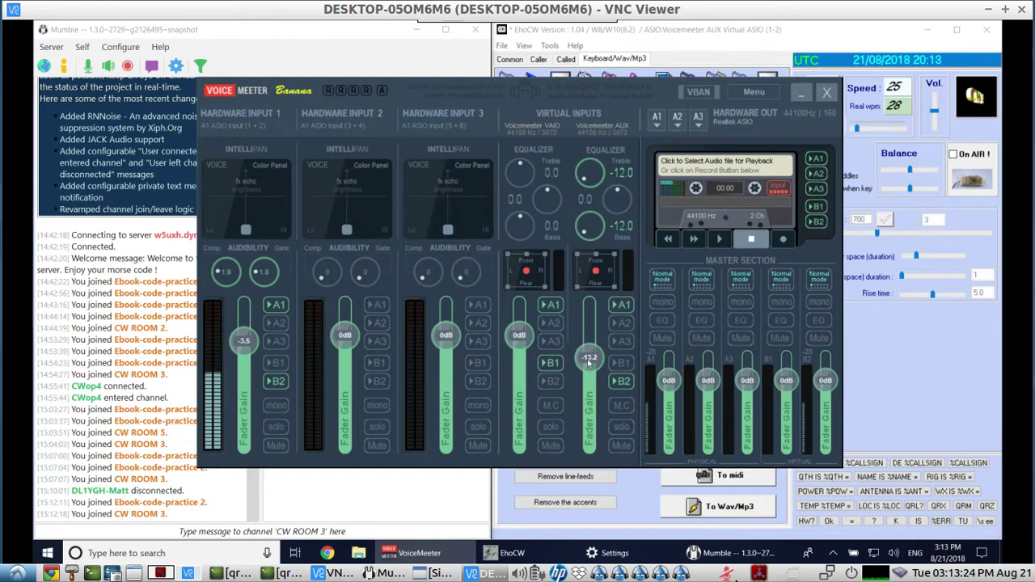
pyautogui.scroll(2, 591, 356)
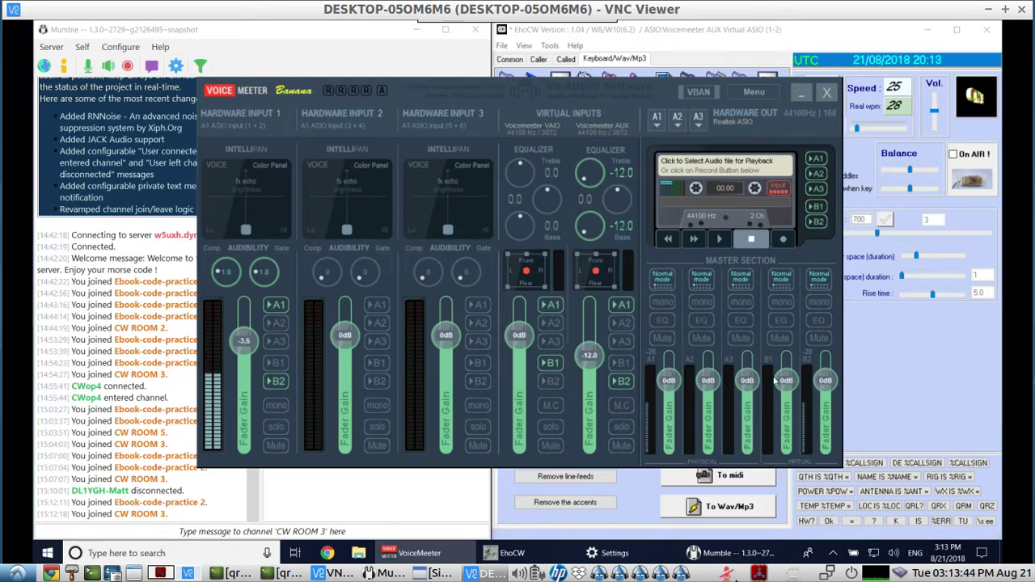
pyautogui.moveTo(824, 381); pyautogui.dragTo(828, 385)
pyautogui.doubleClick(826, 386)
pyautogui.click(801, 95)
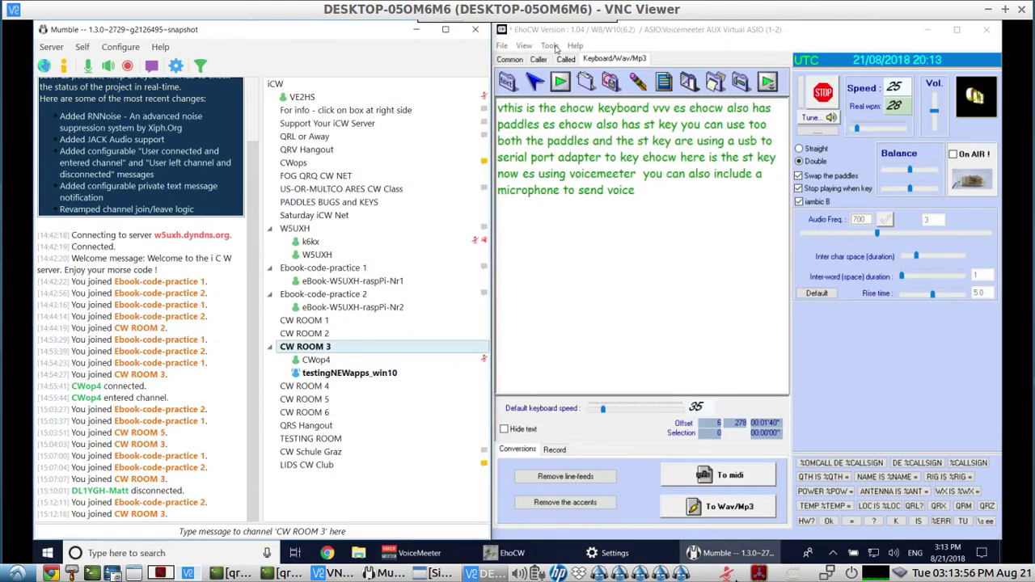
# - Review EhoCW's keyer parameters, including the ASIO sound device, sample rate and serial port of the CW keyer input
pyautogui.click(554, 47)
pyautogui.click(563, 61)
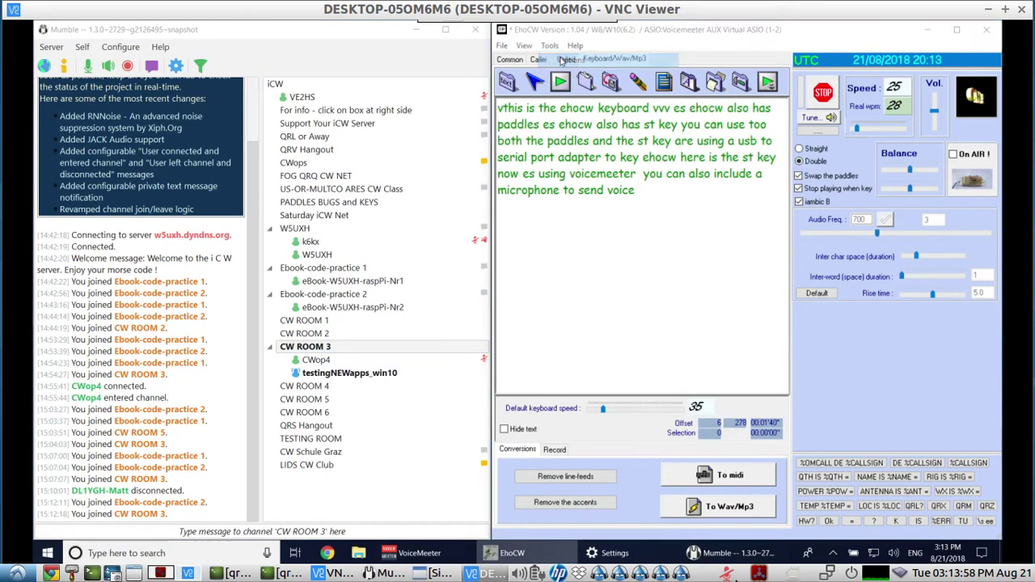
pyautogui.moveTo(602, 99); pyautogui.dragTo(365, 71)
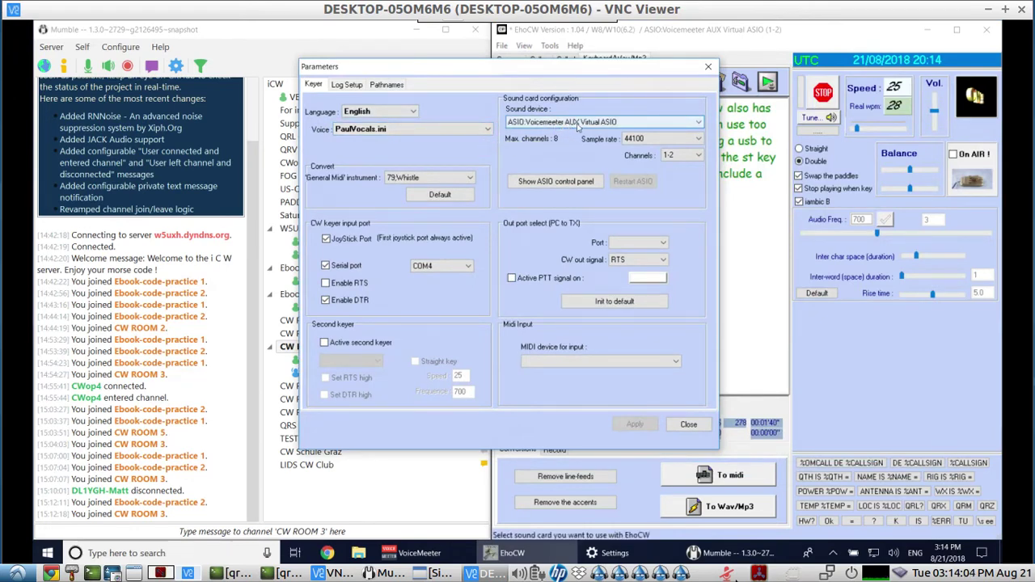
pyautogui.click(635, 141)
pyautogui.click(431, 272)
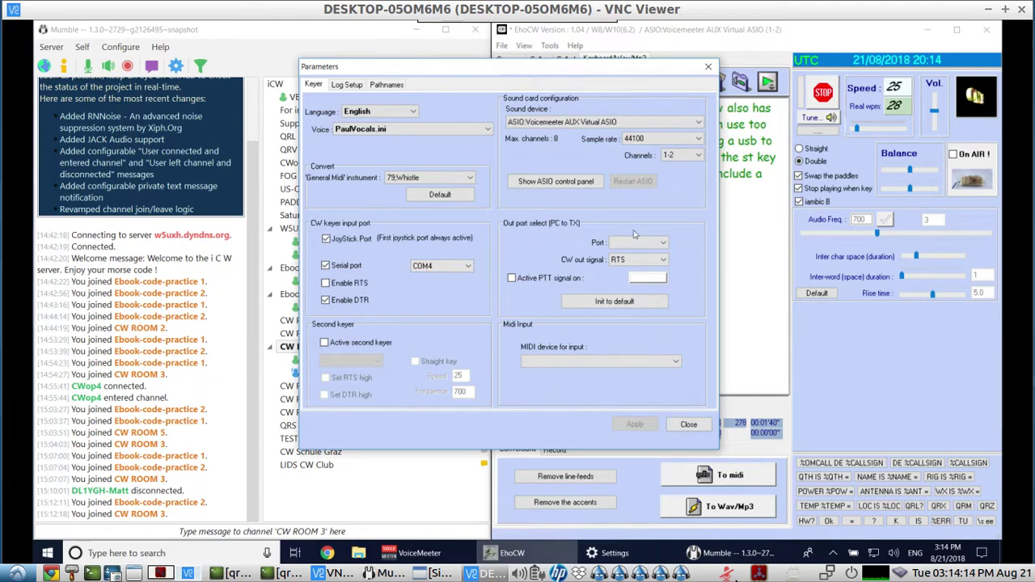
pyautogui.click(708, 67)
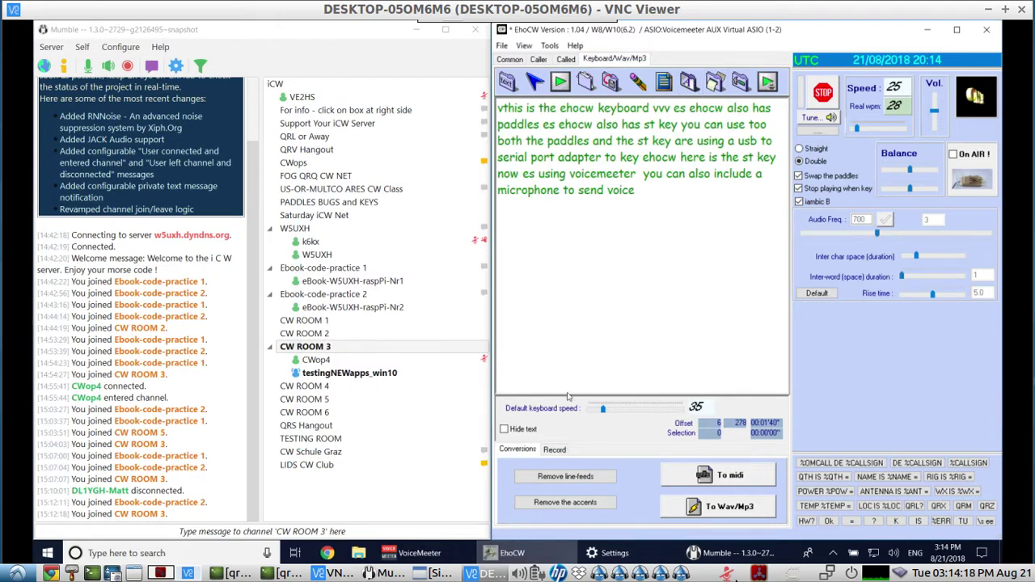
# - Check the Voicemeeter mixer once more and append "vvv" to the end of the EhoCW keyboard text
pyautogui.click(441, 555)
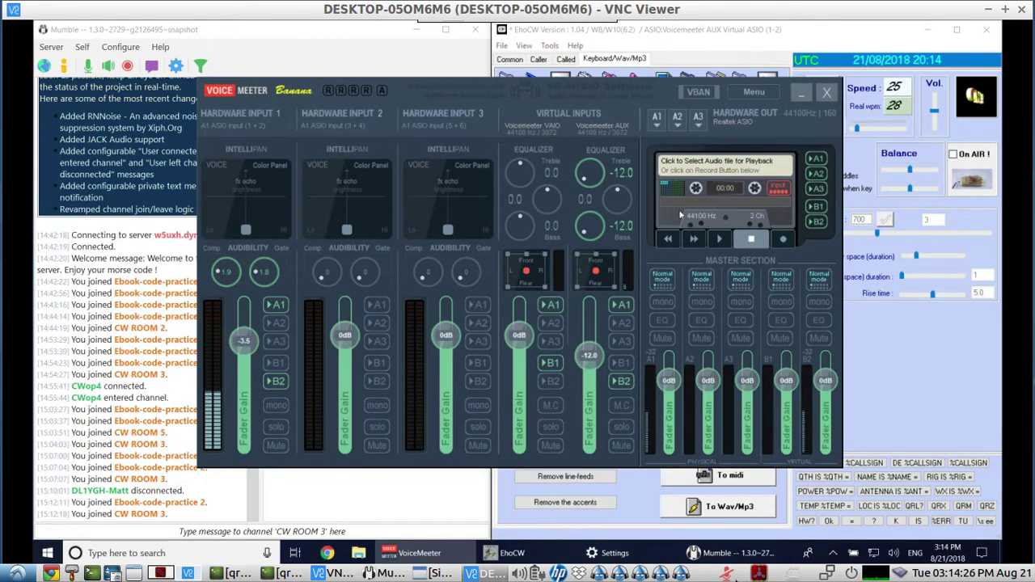
pyautogui.click(801, 93)
pyautogui.write('vvv')
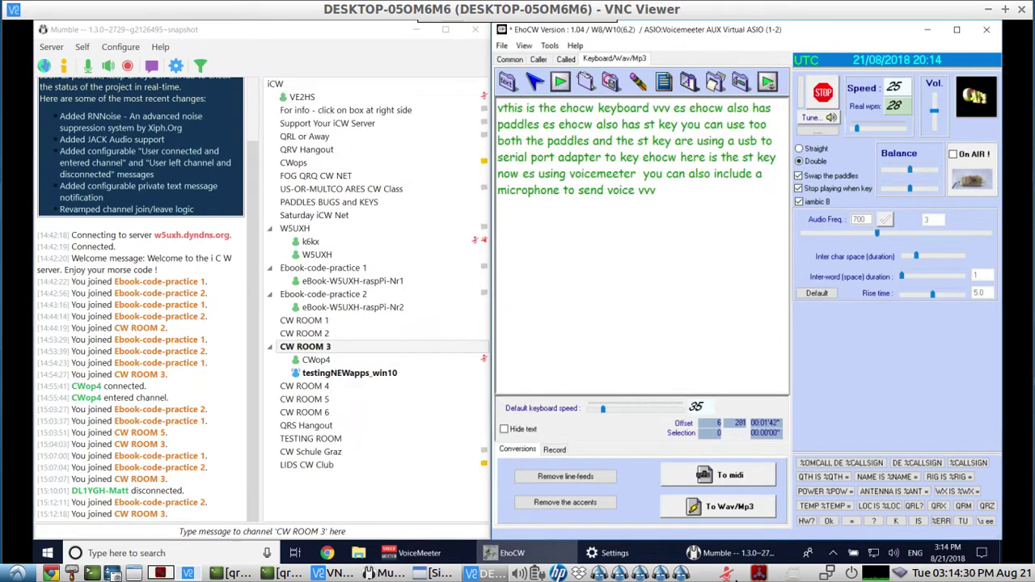